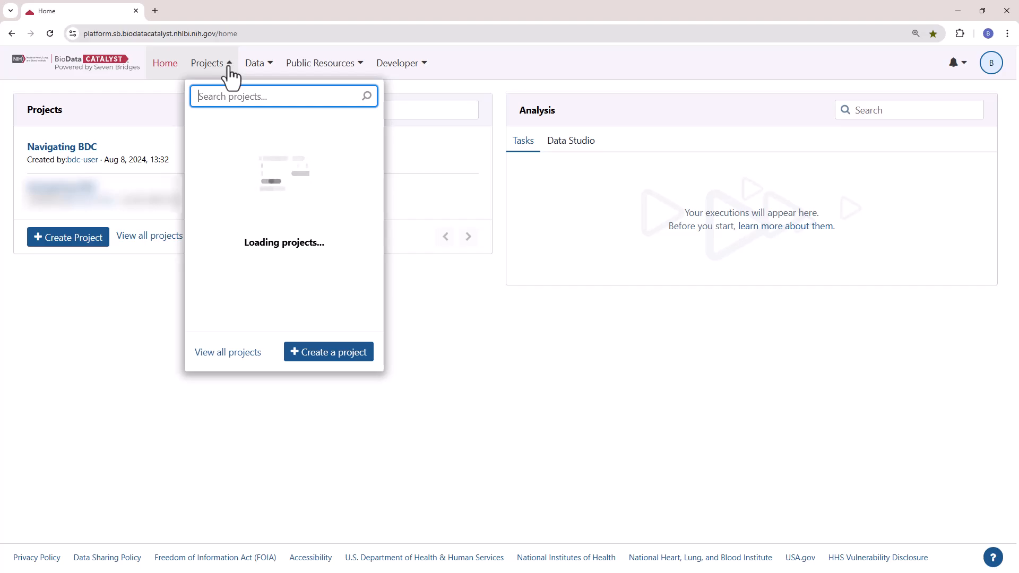
# Step: Create a project named New Project, keeping the Pilot Funds billing group and blocked network access
pyautogui.click(304, 355)
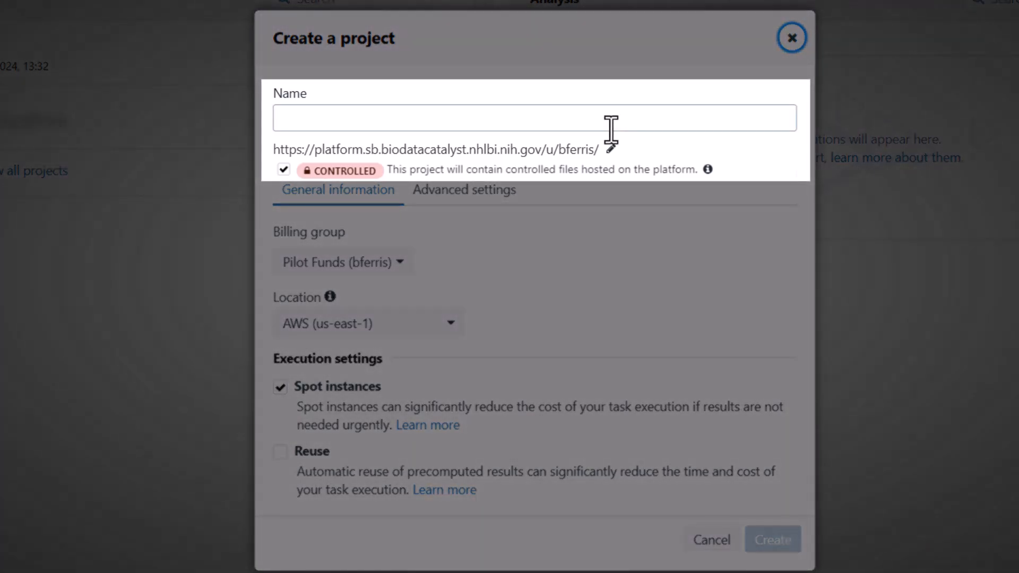
pyautogui.click(610, 124)
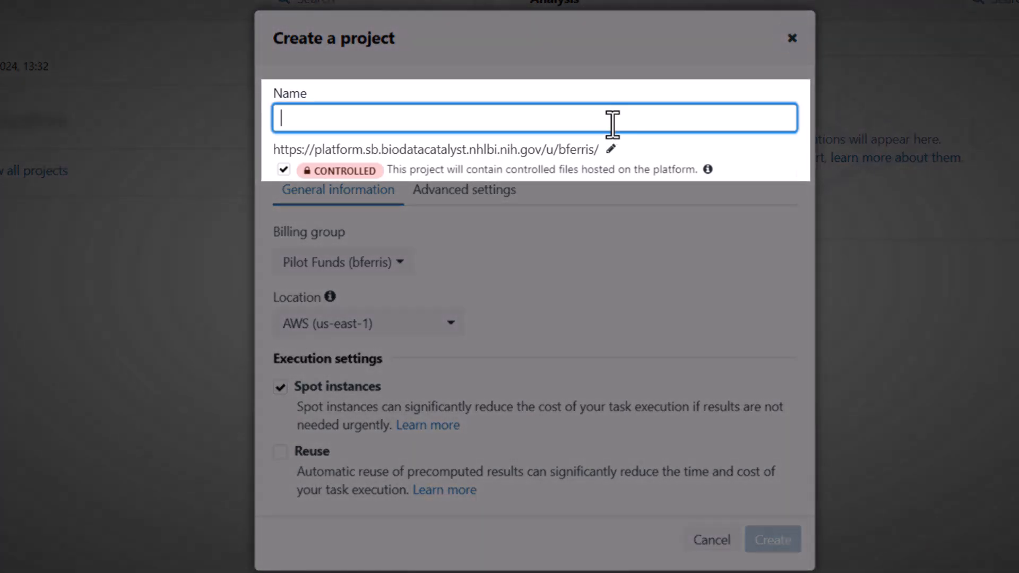
pyautogui.write('New Project')
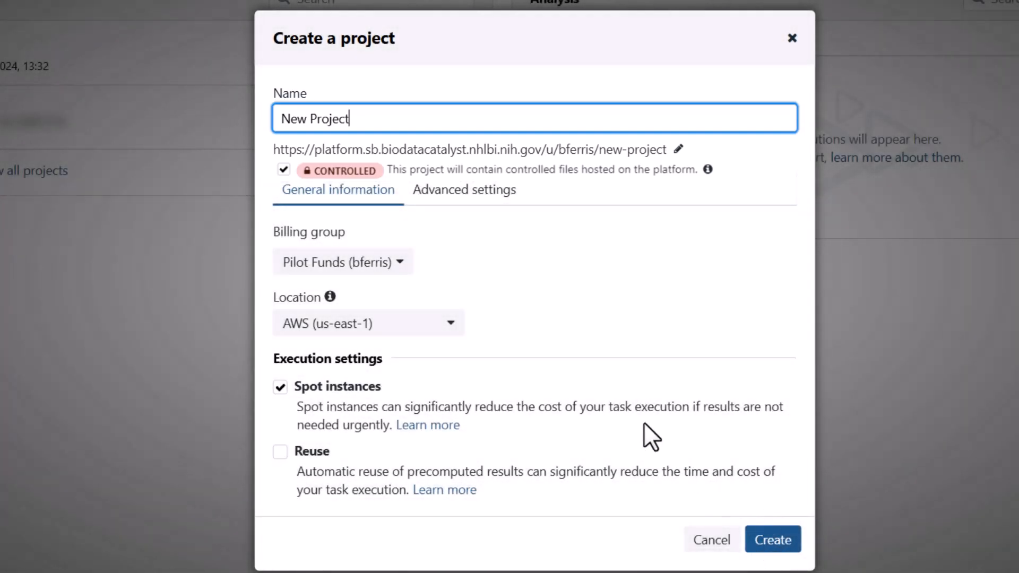
pyautogui.click(400, 265)
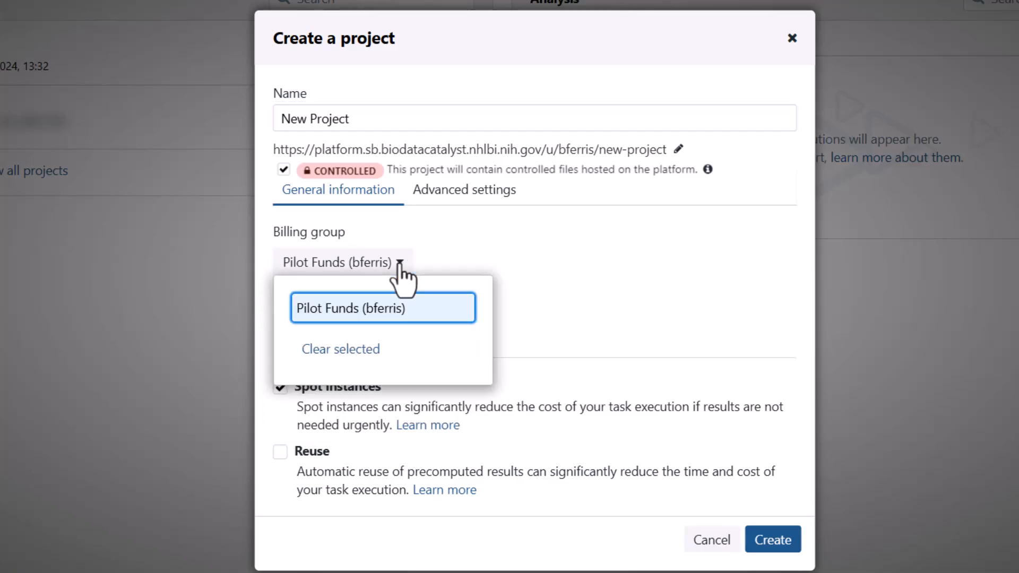
pyautogui.click(402, 271)
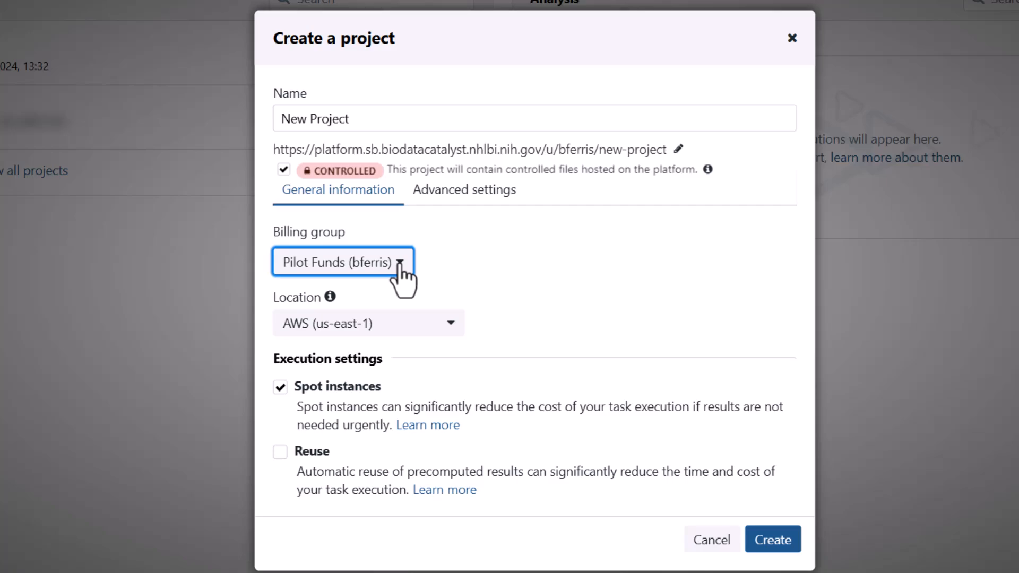
pyautogui.click(478, 201)
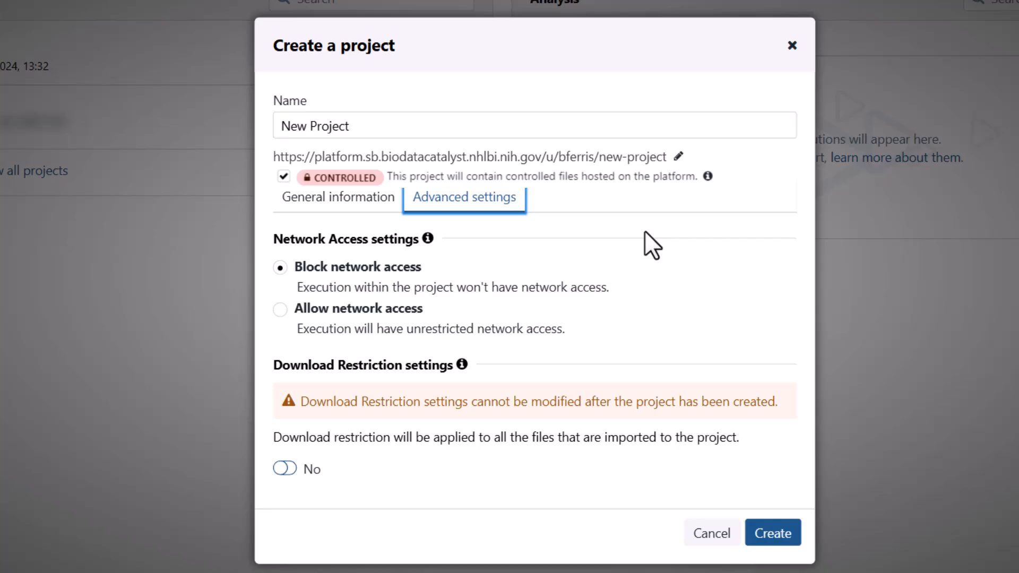
pyautogui.click(771, 535)
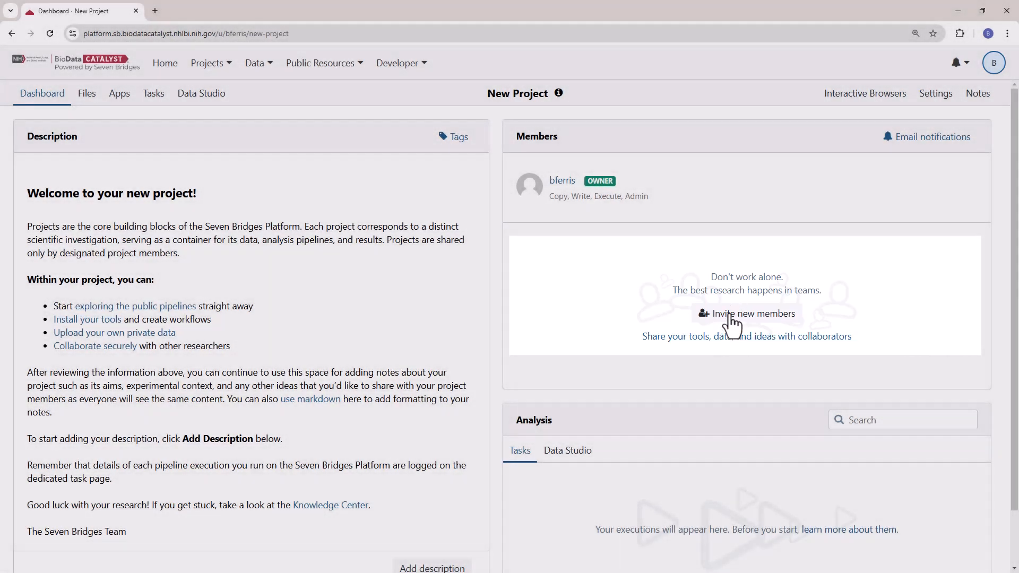
# Step: Invite bdc-user to New Project with Write, Copy and Execute permissions
pyautogui.click(732, 322)
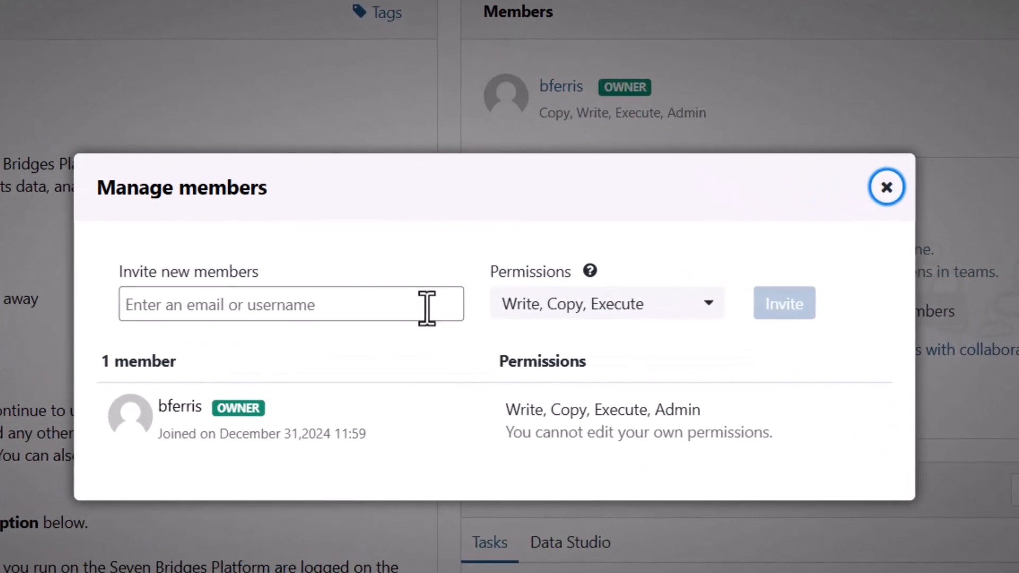
pyautogui.click(427, 308)
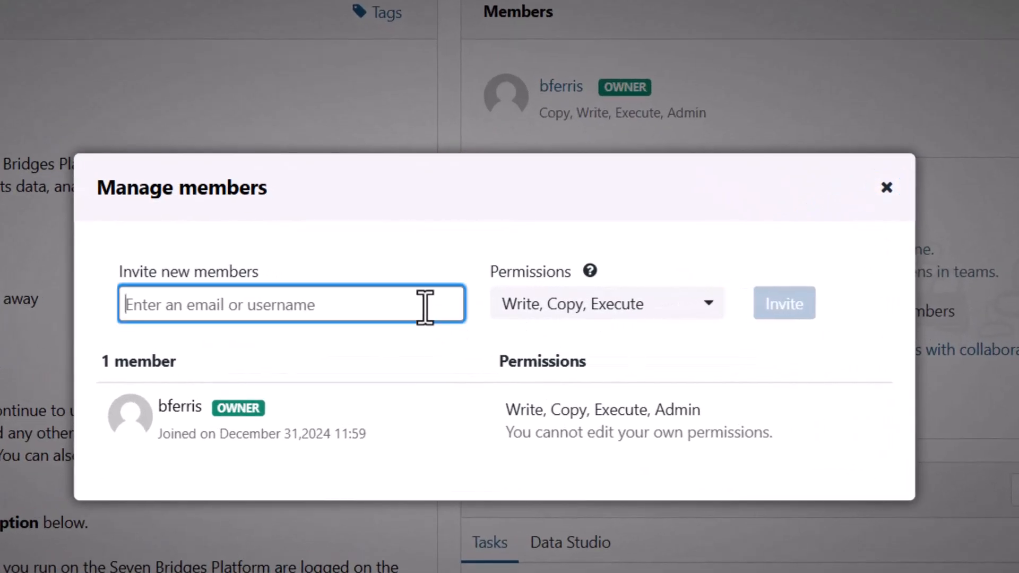
pyautogui.write('bdc')
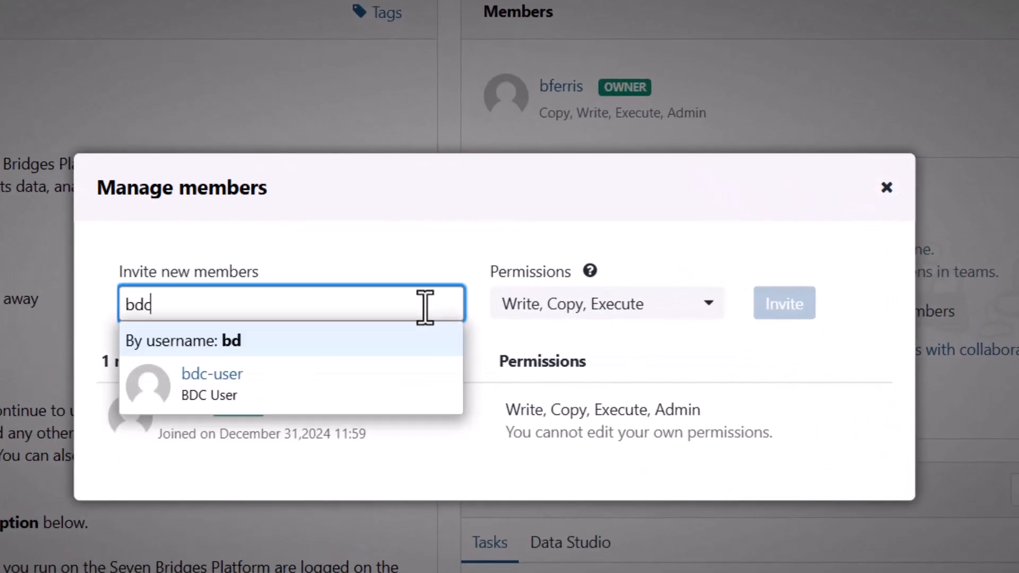
pyautogui.click(320, 406)
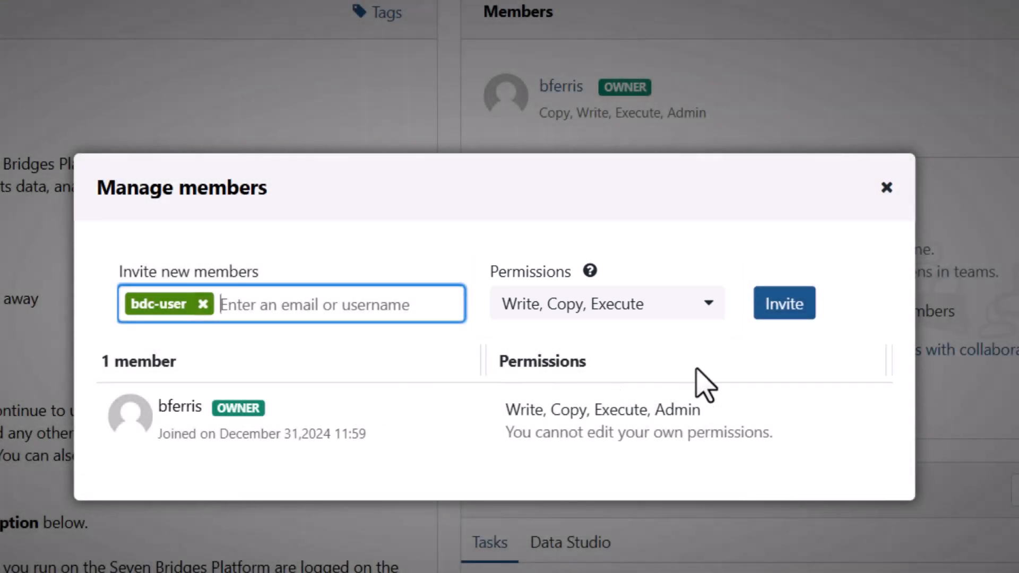
pyautogui.click(801, 314)
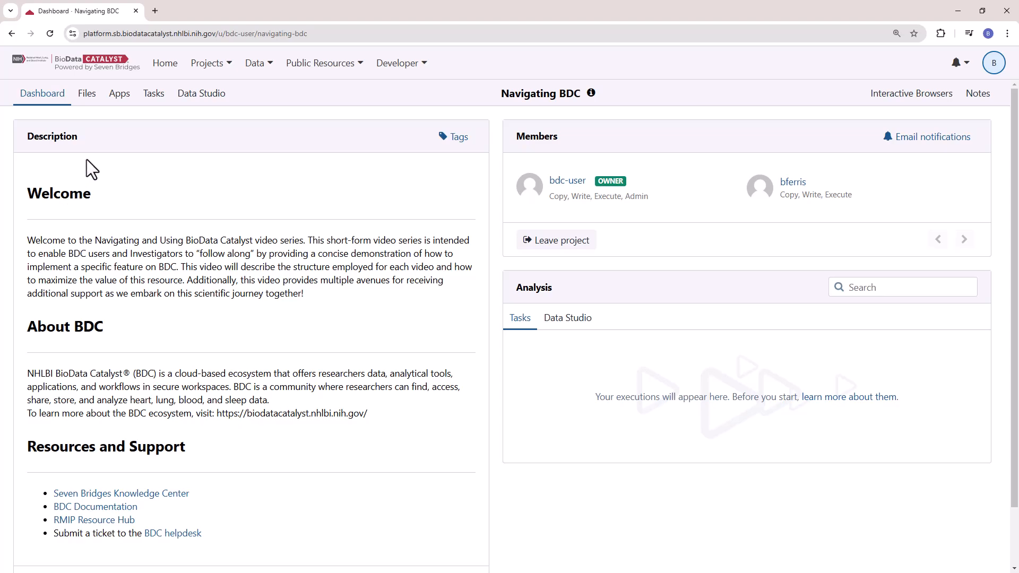
# Step: Filter the Navigating BDC project's files by the BAM extension and the scRNA tag
pyautogui.click(95, 103)
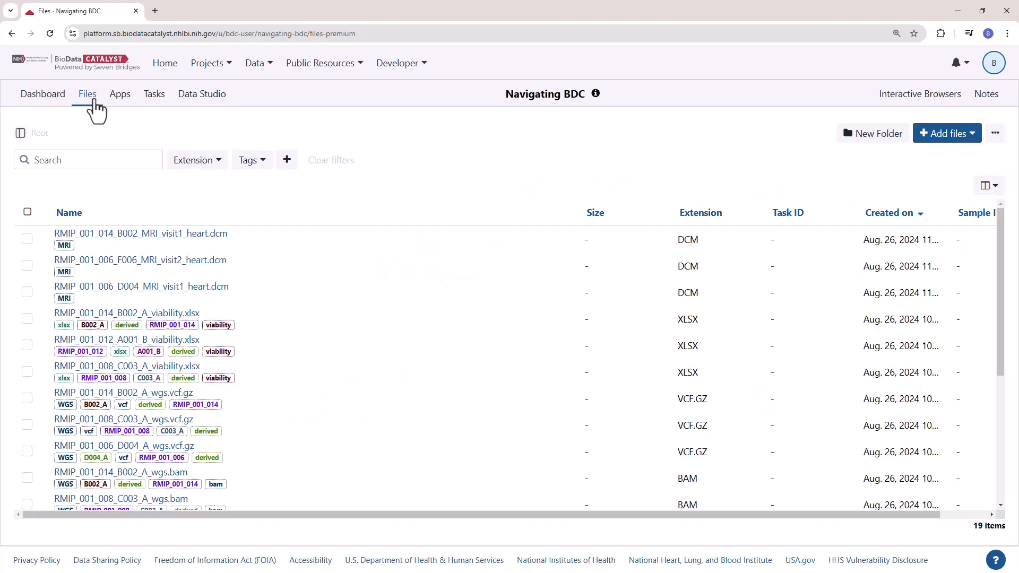
pyautogui.click(217, 165)
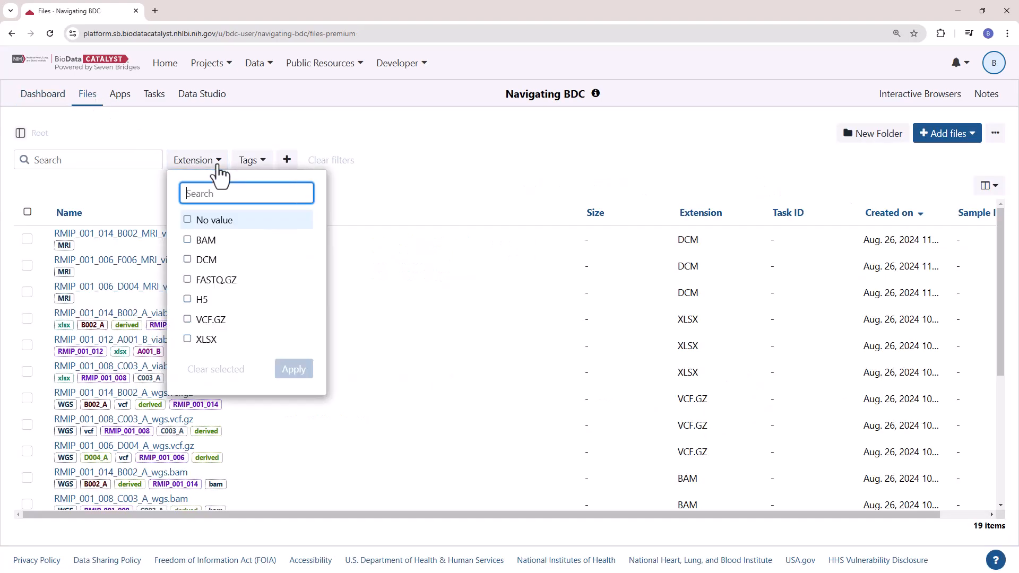
pyautogui.click(194, 240)
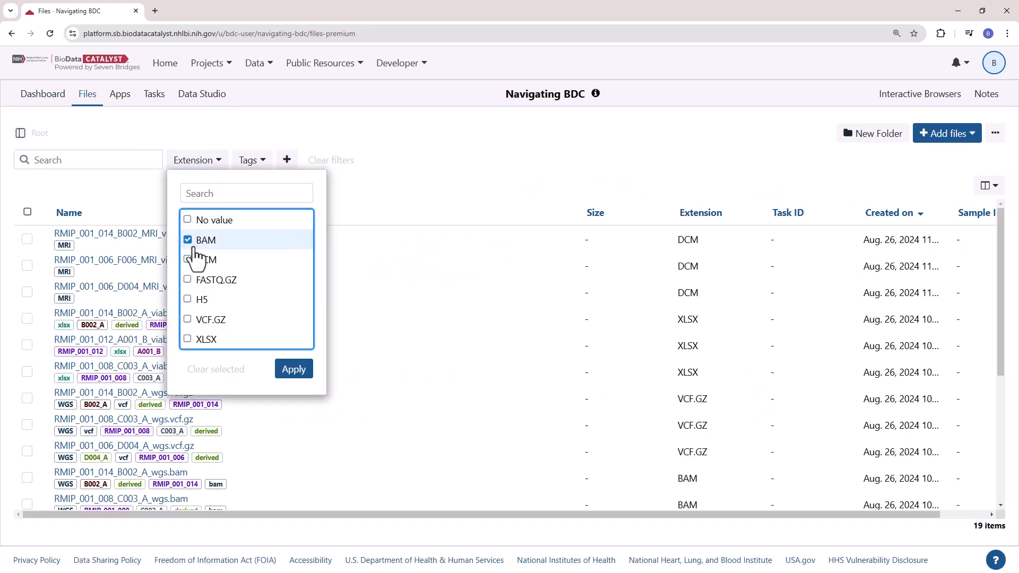
pyautogui.click(293, 370)
pyautogui.click(287, 162)
pyautogui.moveTo(400, 234); pyautogui.dragTo(387, 323)
pyautogui.click(279, 292)
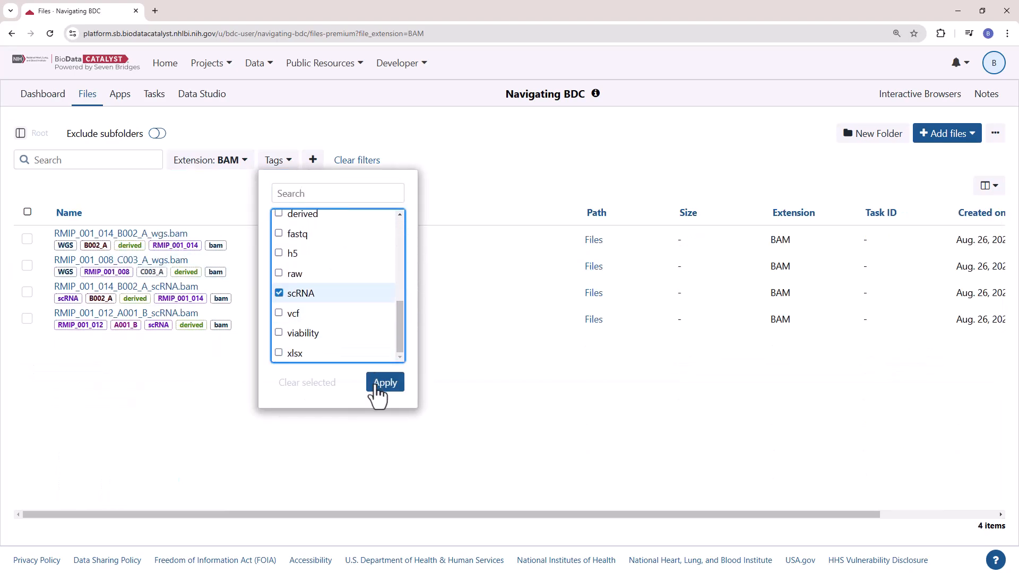
pyautogui.click(380, 385)
# Step: Select both filtered scRNA BAM files and choose New Project as their copy destination
pyautogui.click(27, 239)
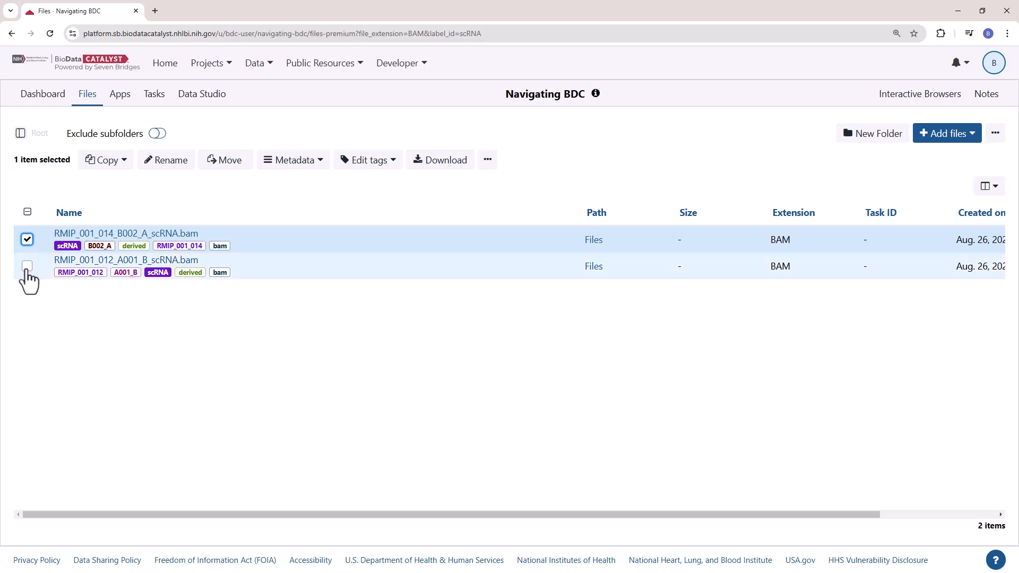
pyautogui.click(28, 266)
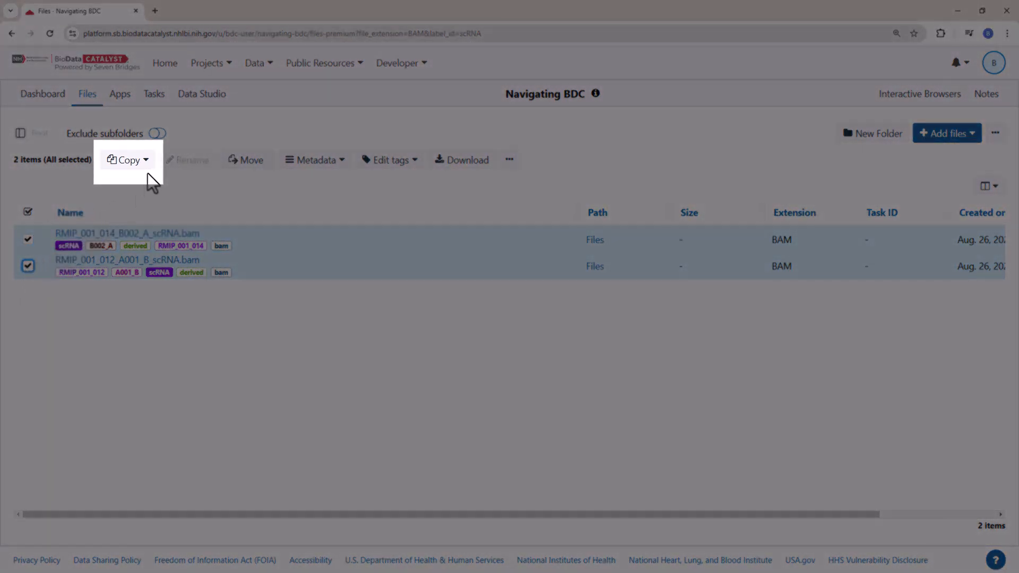
pyautogui.click(151, 166)
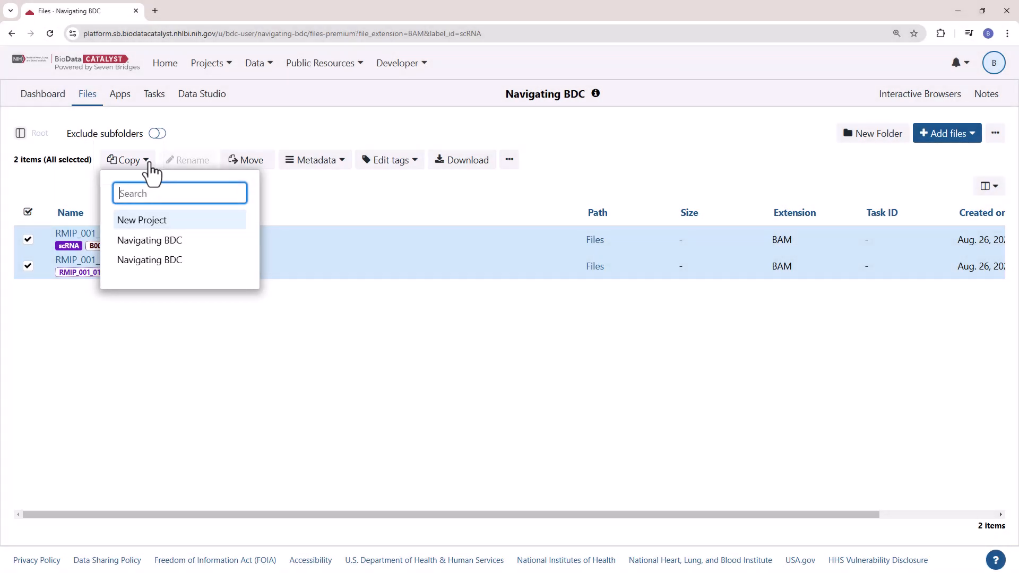
pyautogui.click(150, 220)
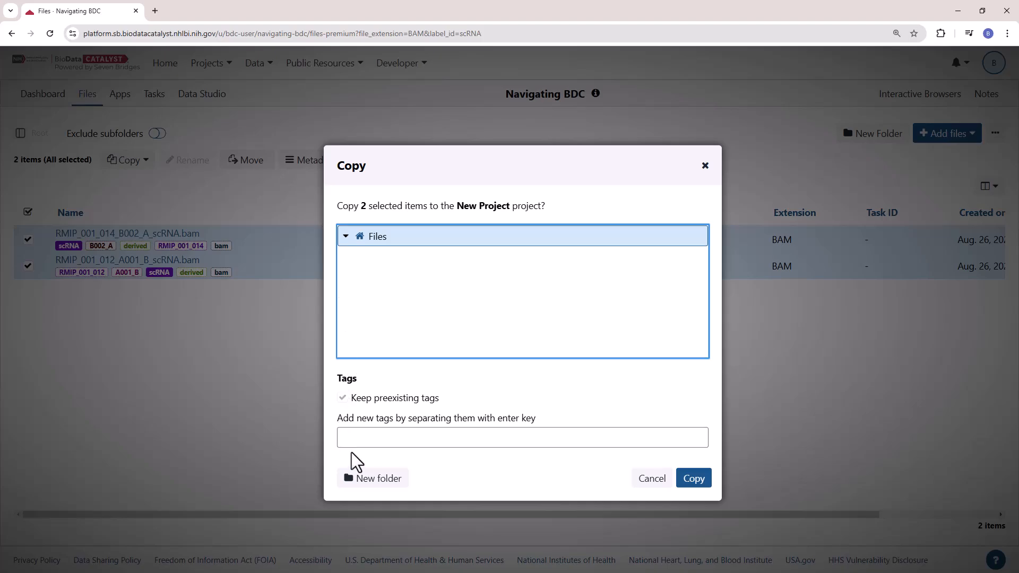
# Step: Create a destination folder named test_folder and copy the selected files into it, keeping their preexisting tags
pyautogui.click(377, 479)
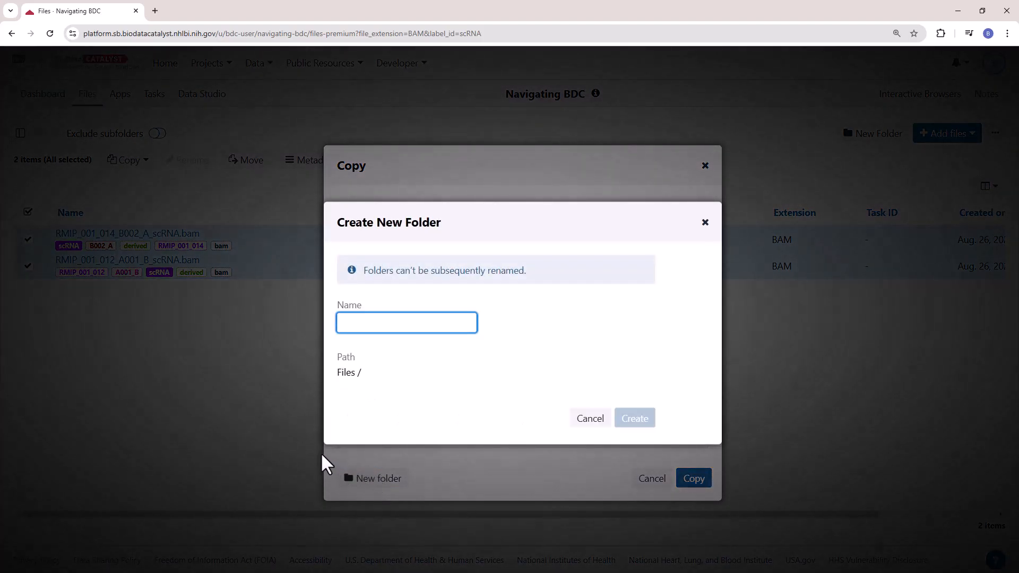
pyautogui.write('test_folder')
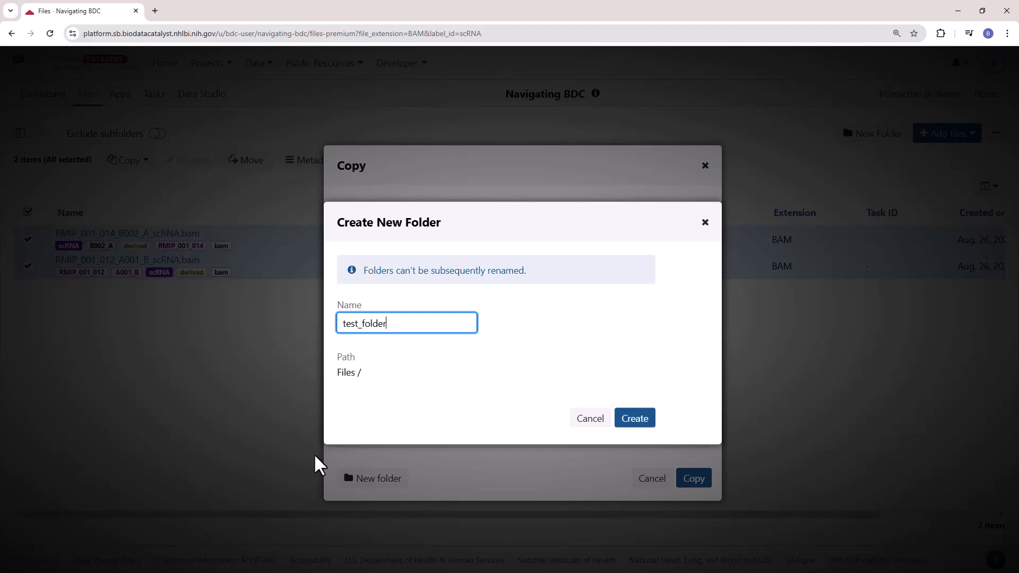
pyautogui.click(625, 423)
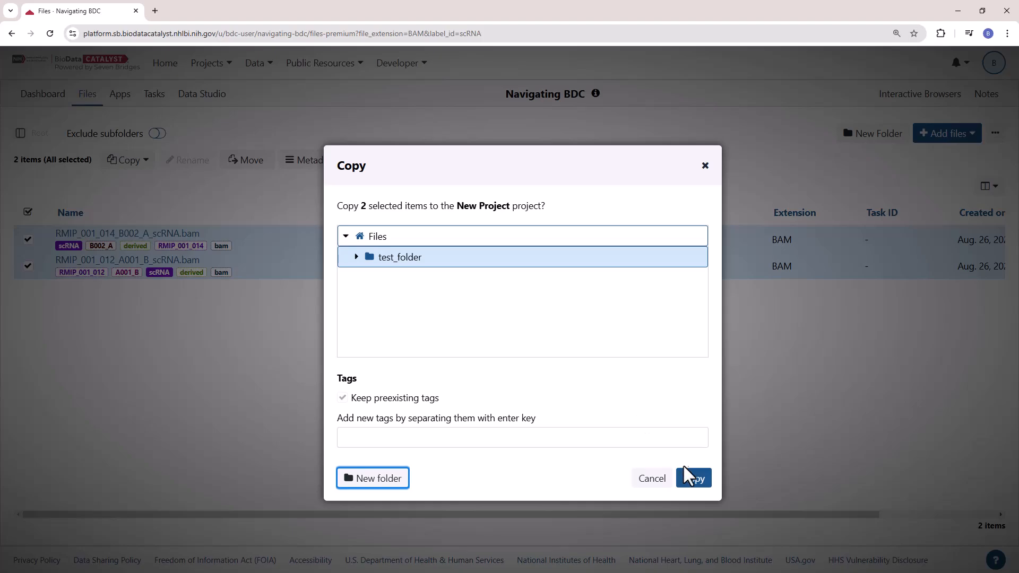
pyautogui.click(687, 482)
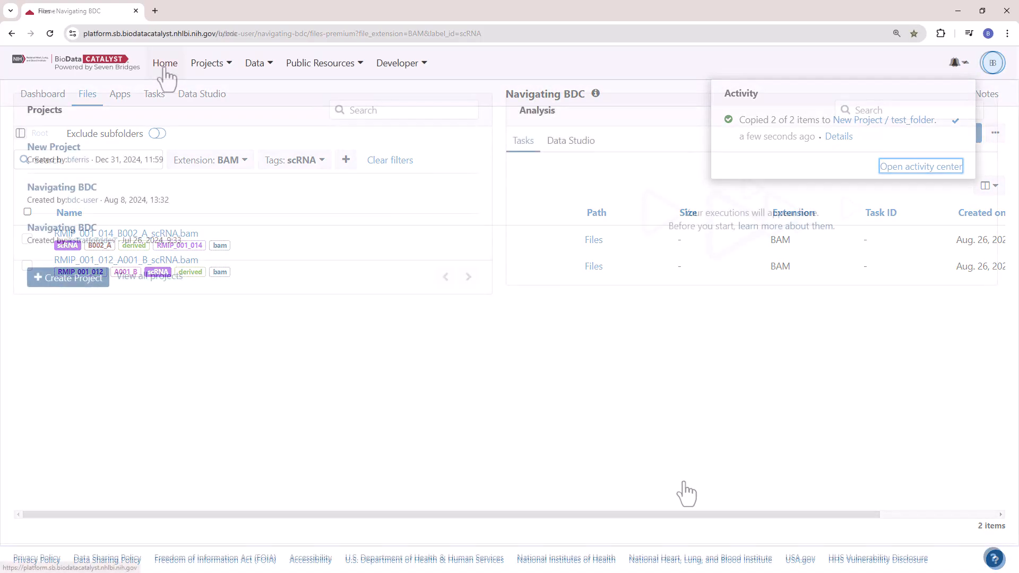
# Step: Open test_folder in New Project's files to check the copied BAM files
pyautogui.click(35, 148)
pyautogui.click(92, 102)
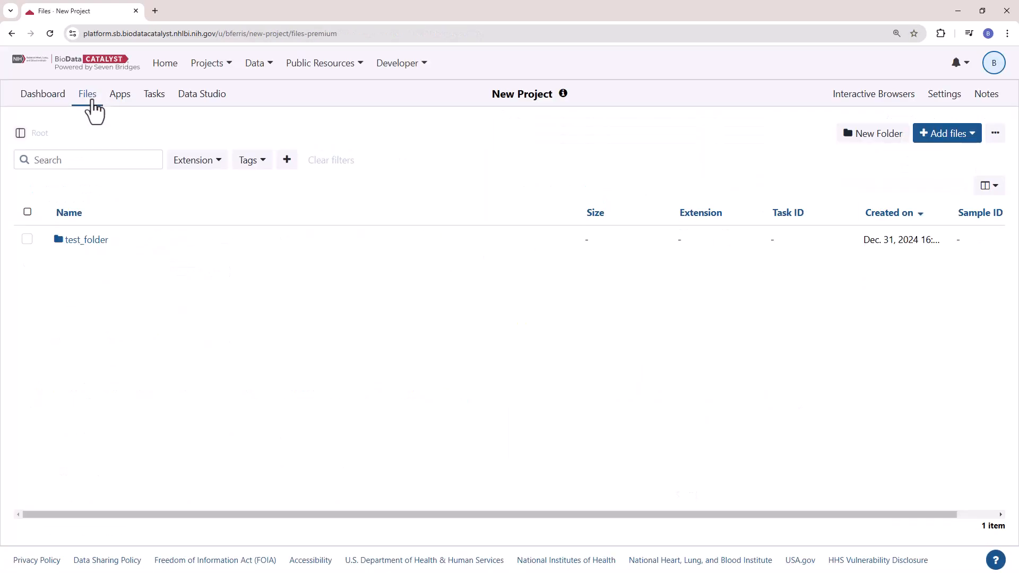
pyautogui.click(85, 237)
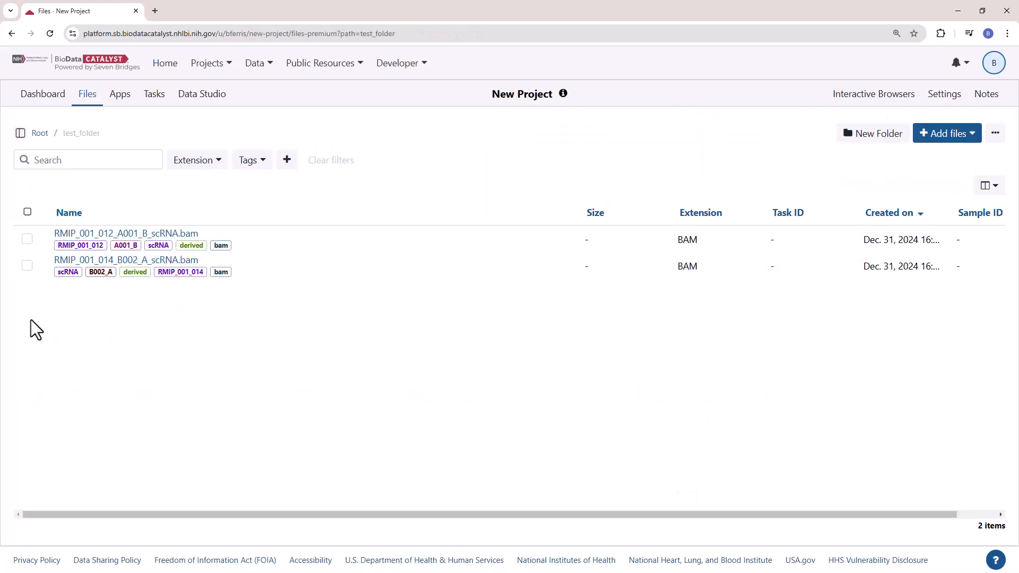